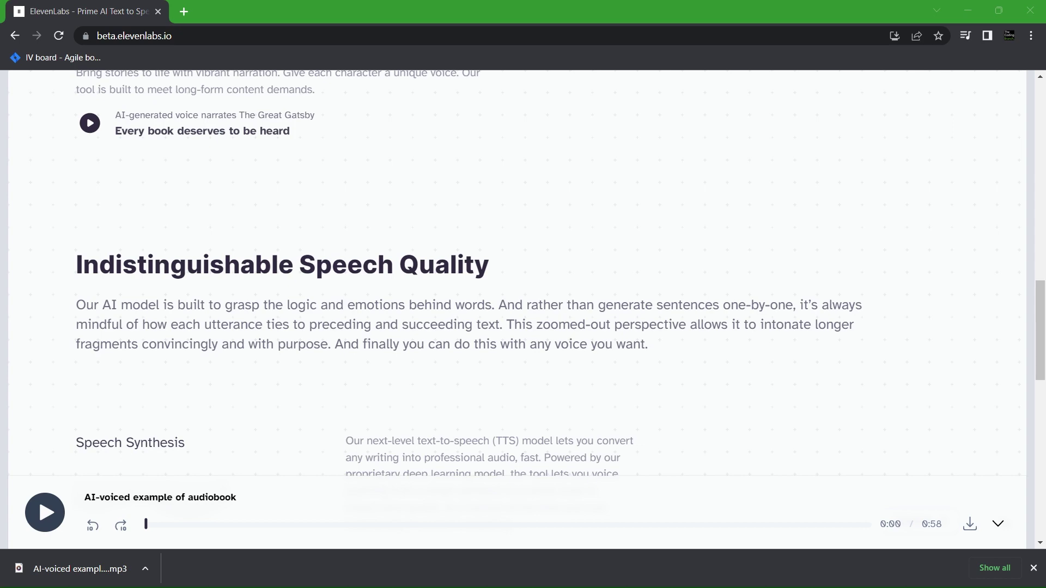
Step: Review the Prime Voice AI heading and introduction on the ElevenLabs homepage
scroll(517, 305, "up", 20)
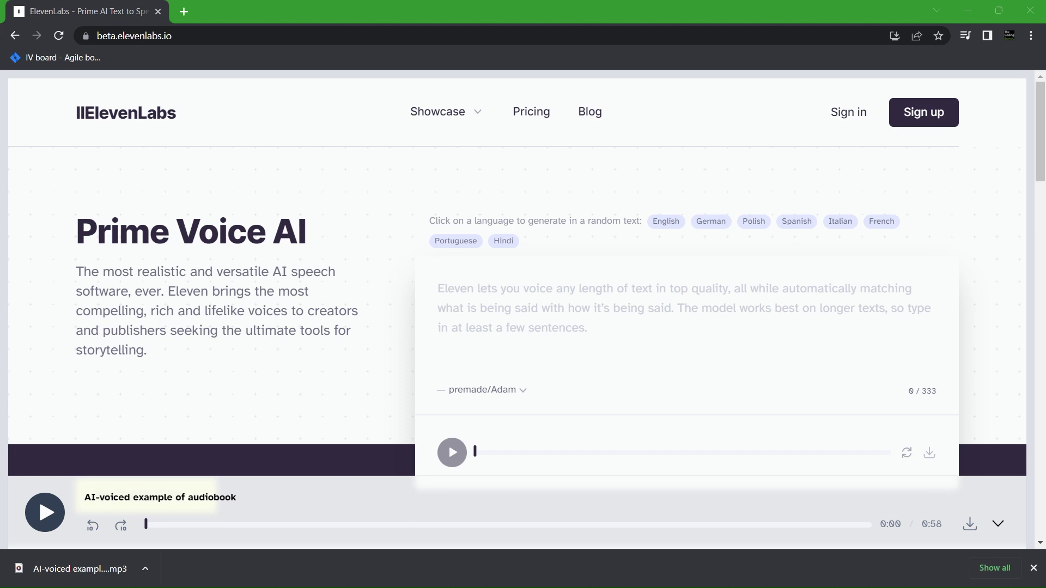
left_click_drag(175, 231, 306, 232)
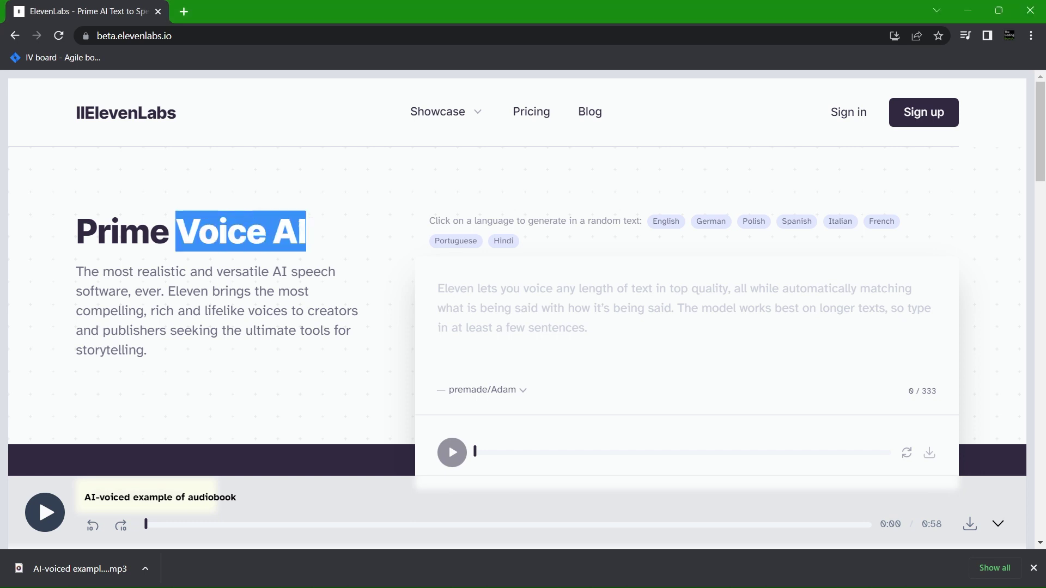
left_click(299, 225)
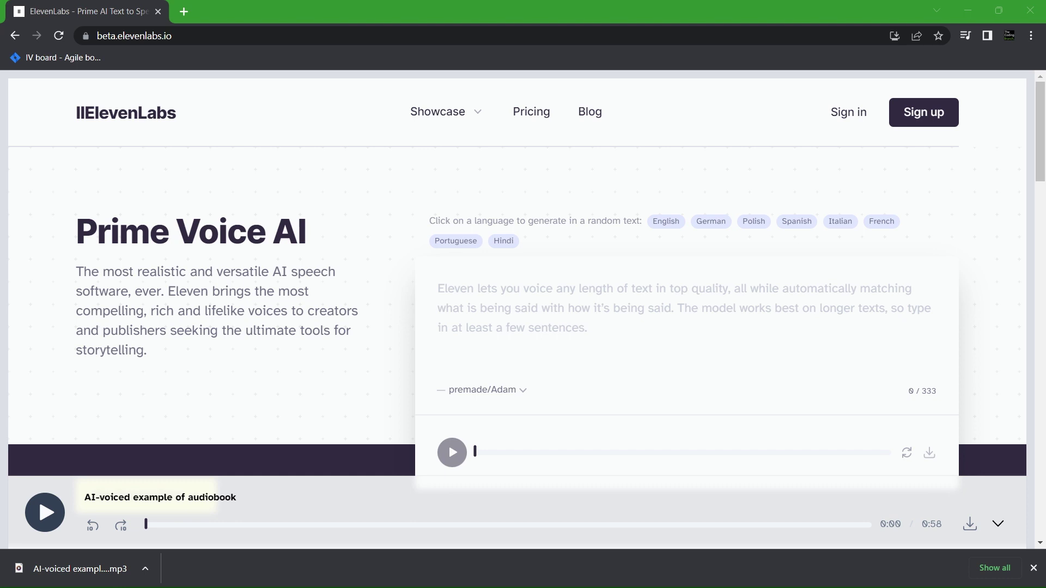
left_click_drag(76, 271, 166, 291)
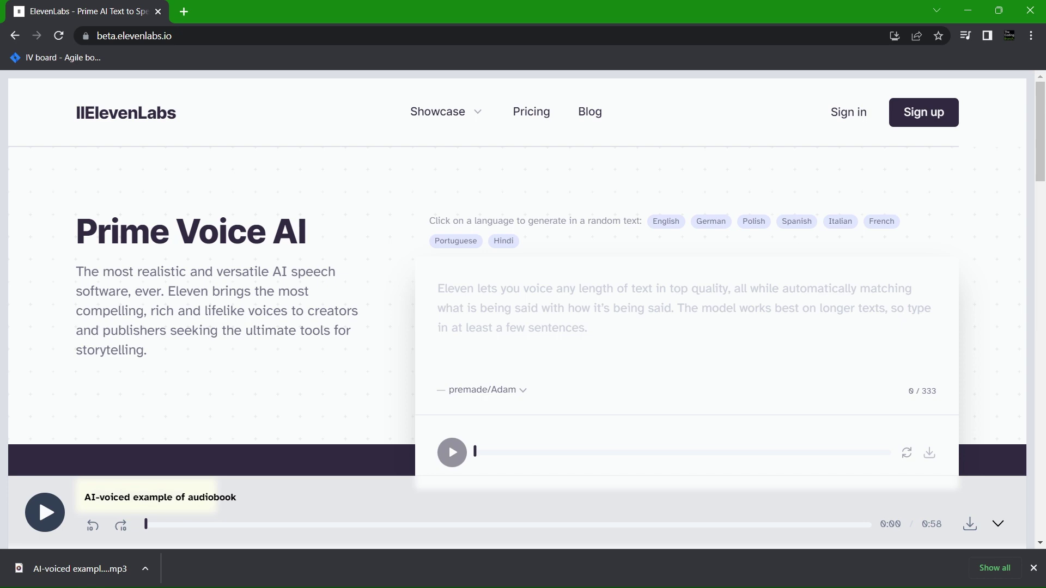
Step: Review the Storytelling, News Articles and Audiobooks use cases on the homepage
scroll(517, 283, "down", 12)
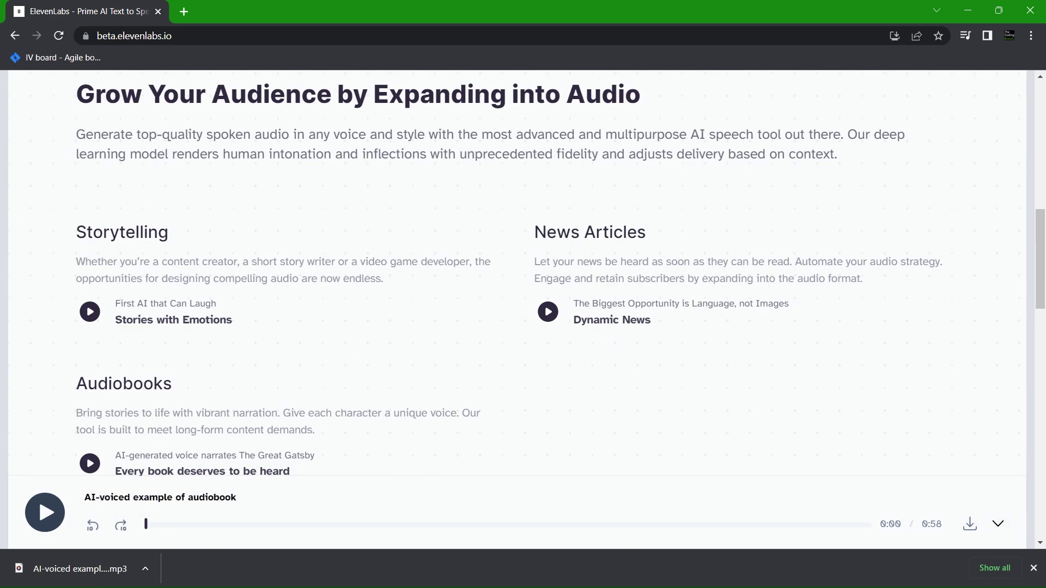
left_click_drag(76, 164, 168, 164)
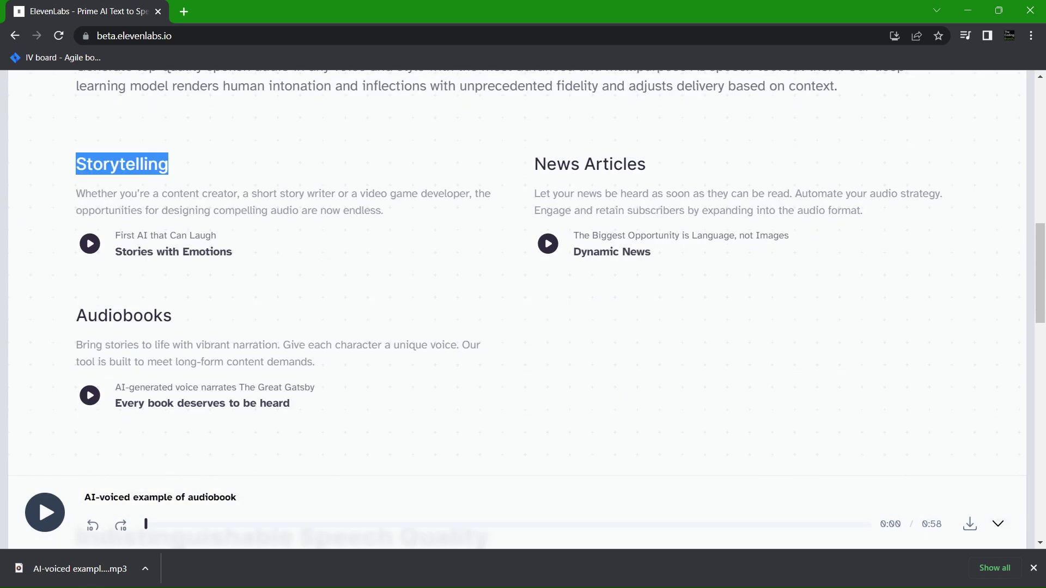
left_click_drag(535, 163, 646, 164)
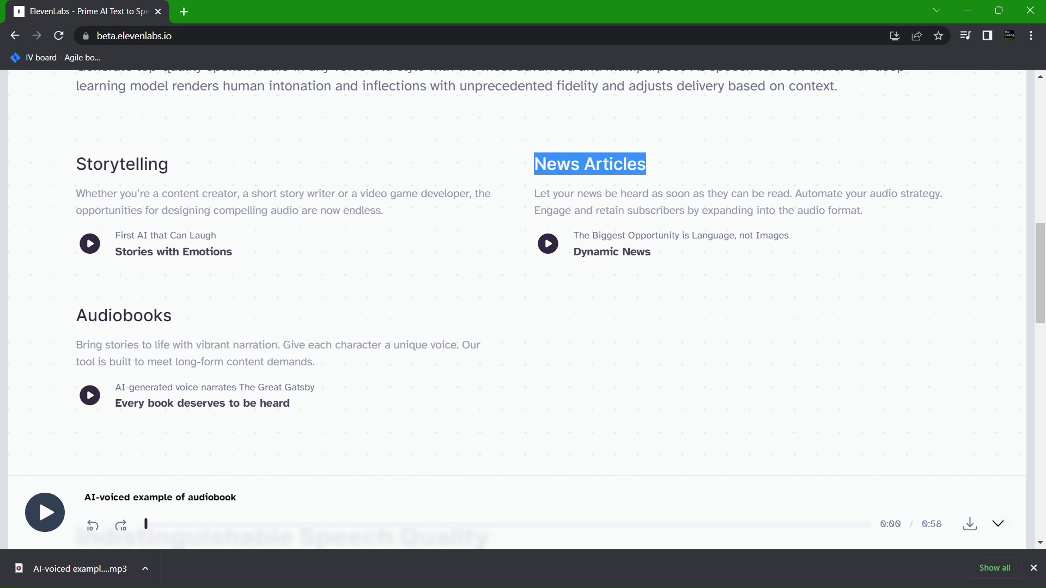
left_click_drag(76, 315, 171, 315)
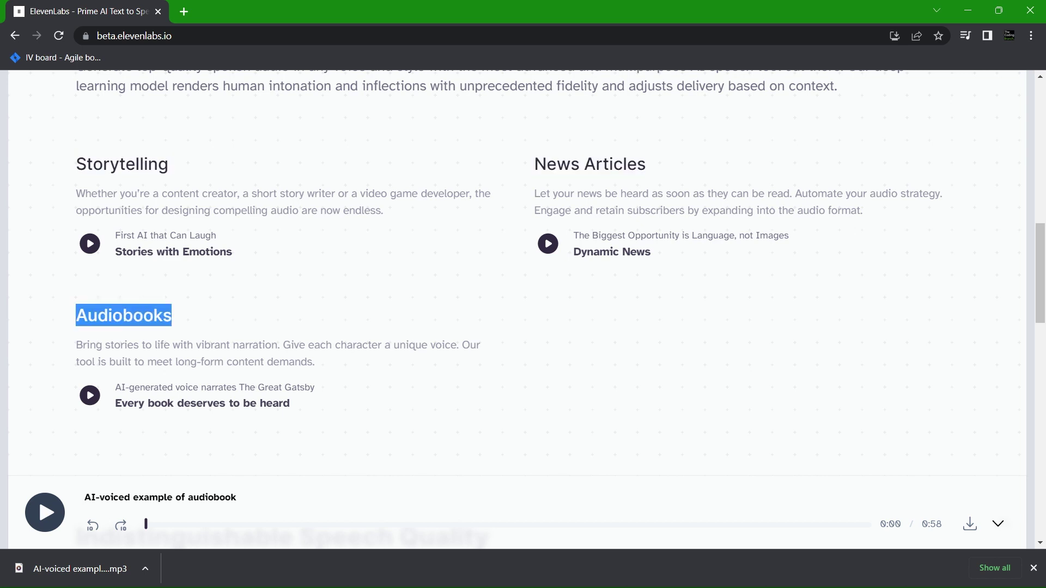
left_click(172, 315)
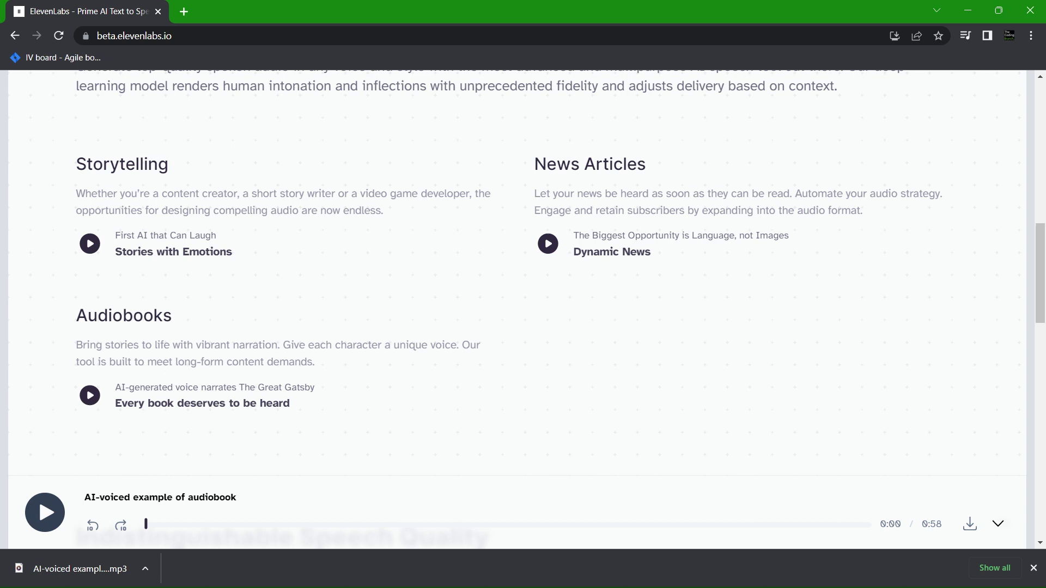
Step: Play the Audiobooks voice sample narrating The Great Gatsby, restart it and pause it
left_click(90, 394)
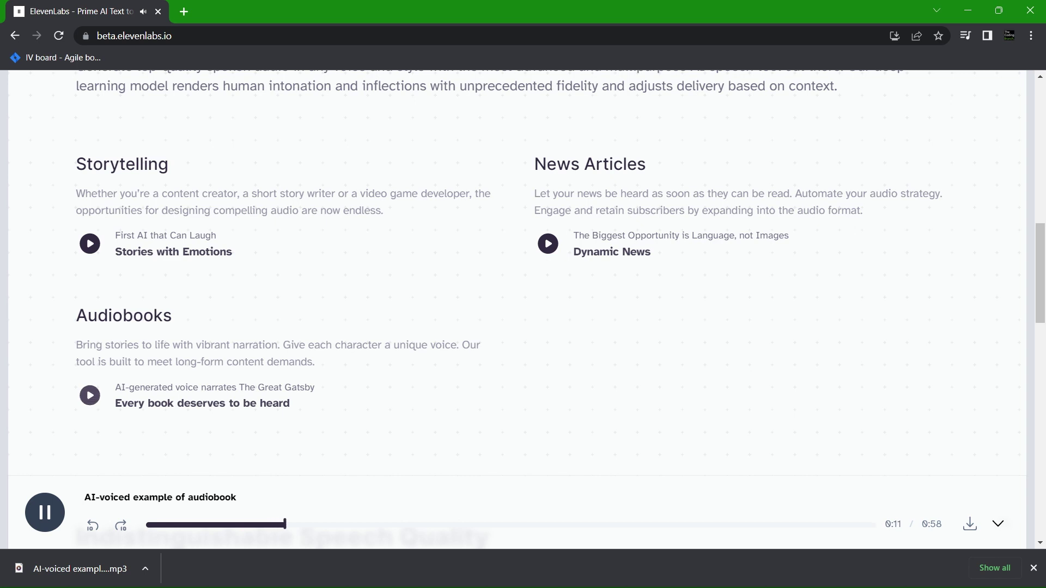
left_click(90, 395)
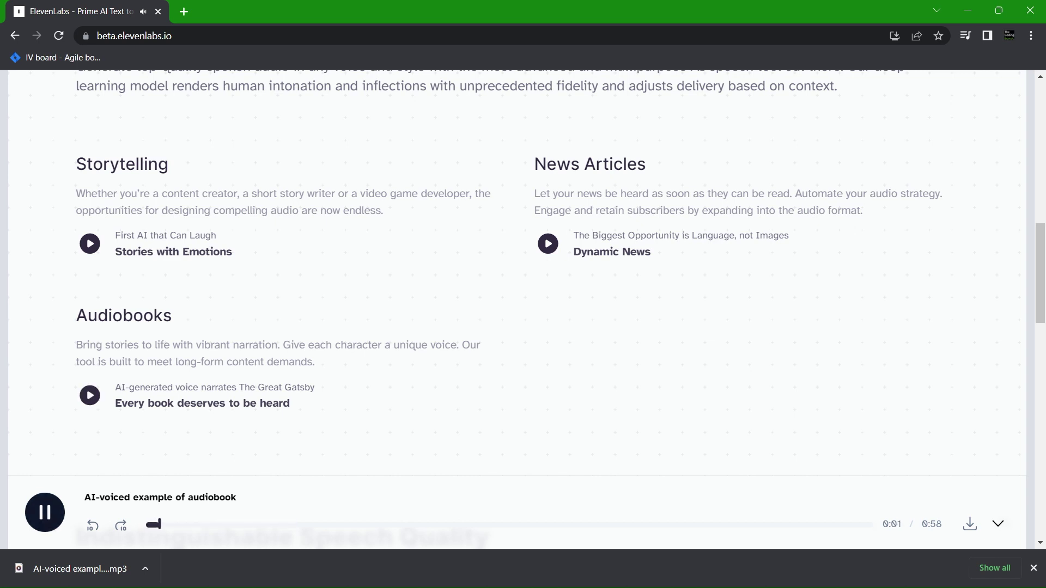
left_click(44, 512)
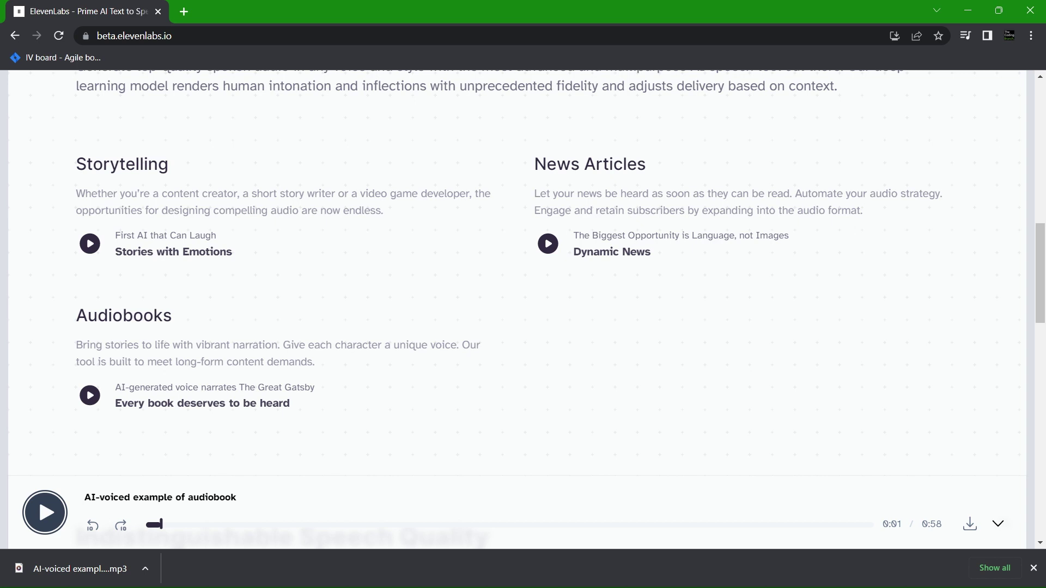
Step: Read the Indistinguishable Speech Quality description of how the AI model handles context
scroll(522, 309, "down", 5)
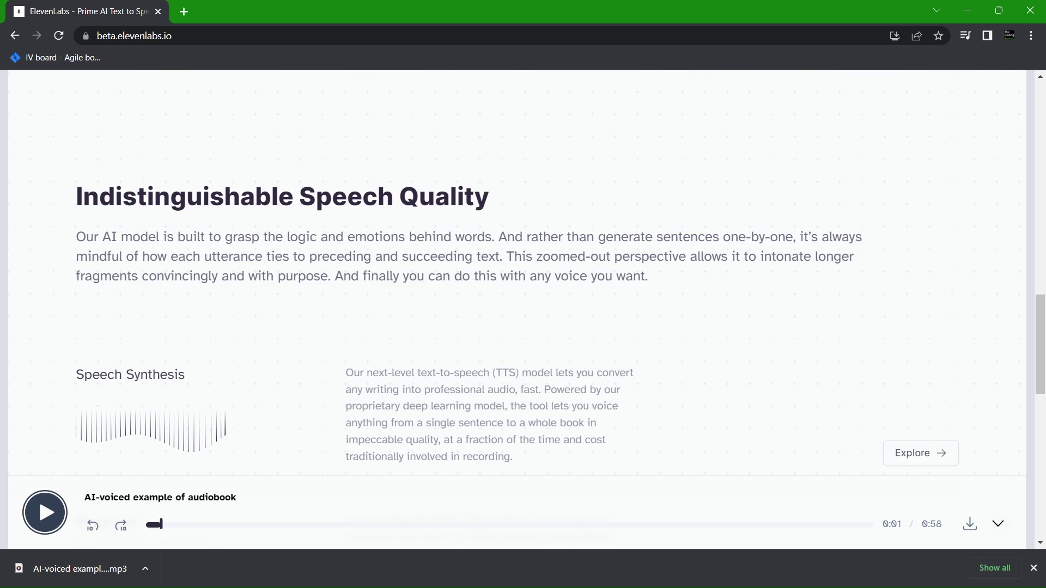
left_click_drag(76, 237, 502, 256)
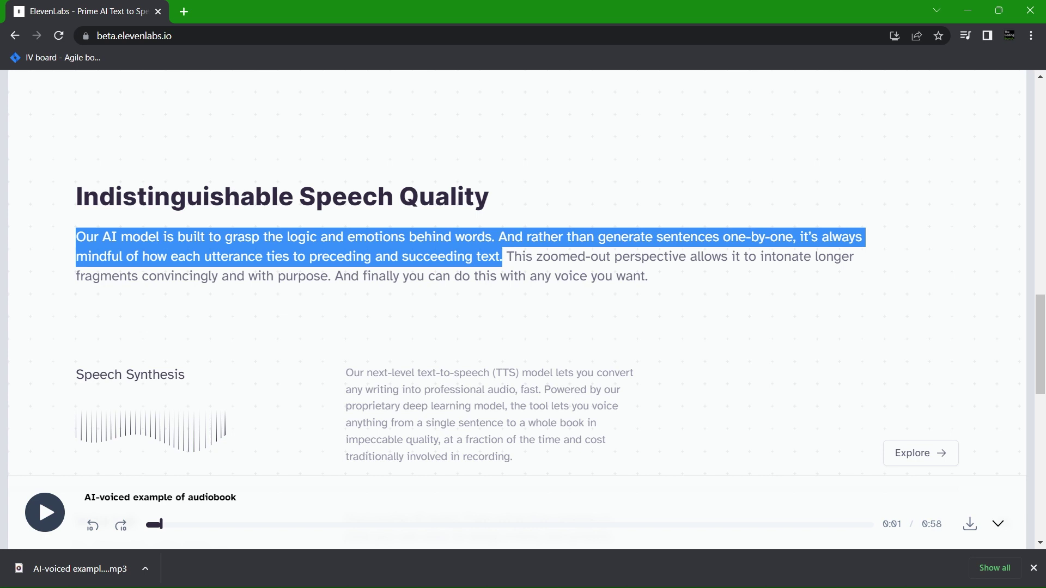
left_click(502, 256)
Step: Sign in to ElevenLabs with a Google account
scroll(517, 310, "up", 15)
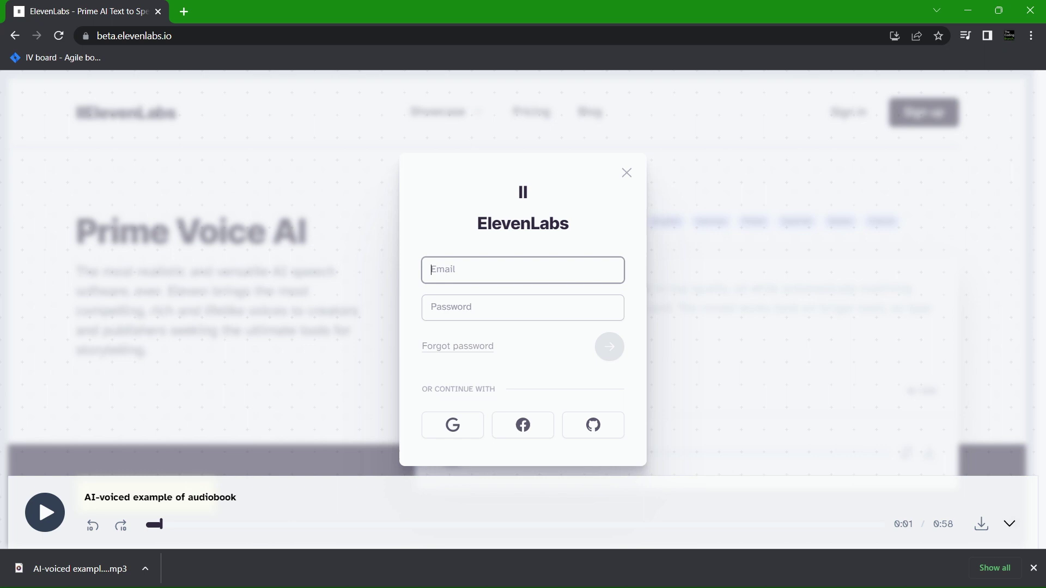
left_click(453, 424)
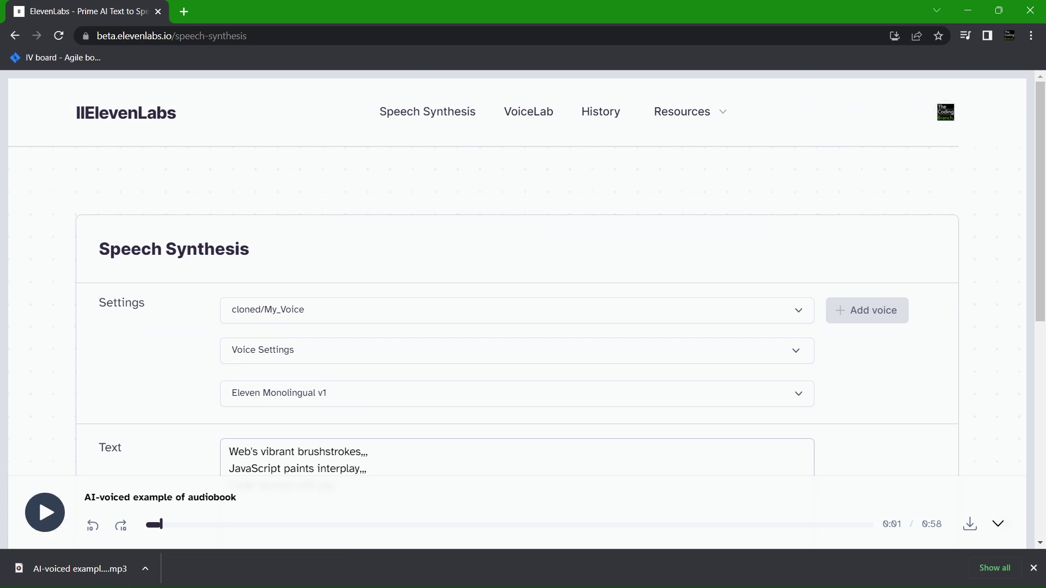
Step: Check the available voices and the model choices in the Speech Synthesis settings, keeping the current selections
scroll(517, 327, "down", 1)
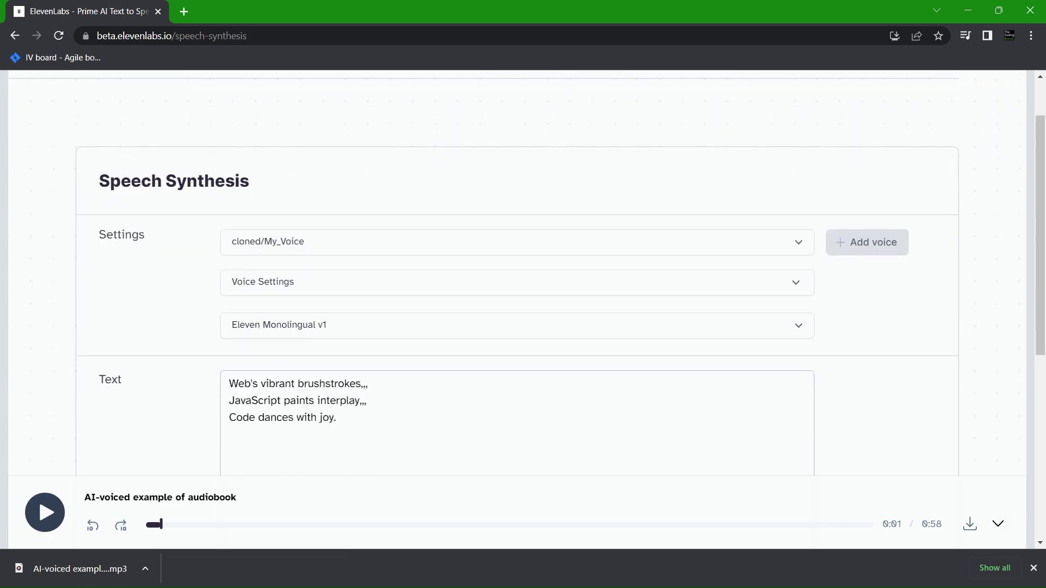
left_click(516, 242)
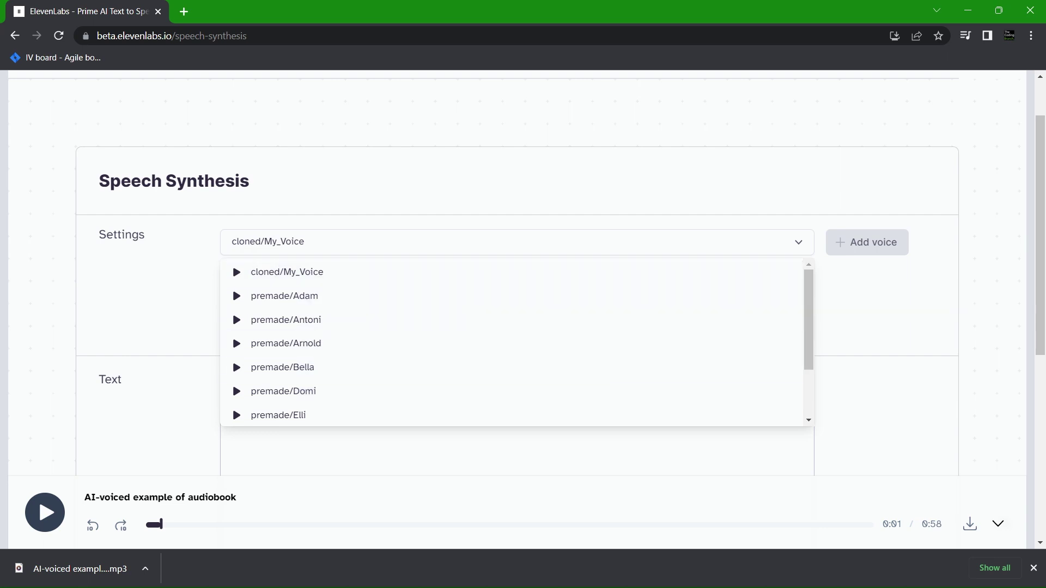
key("Escape")
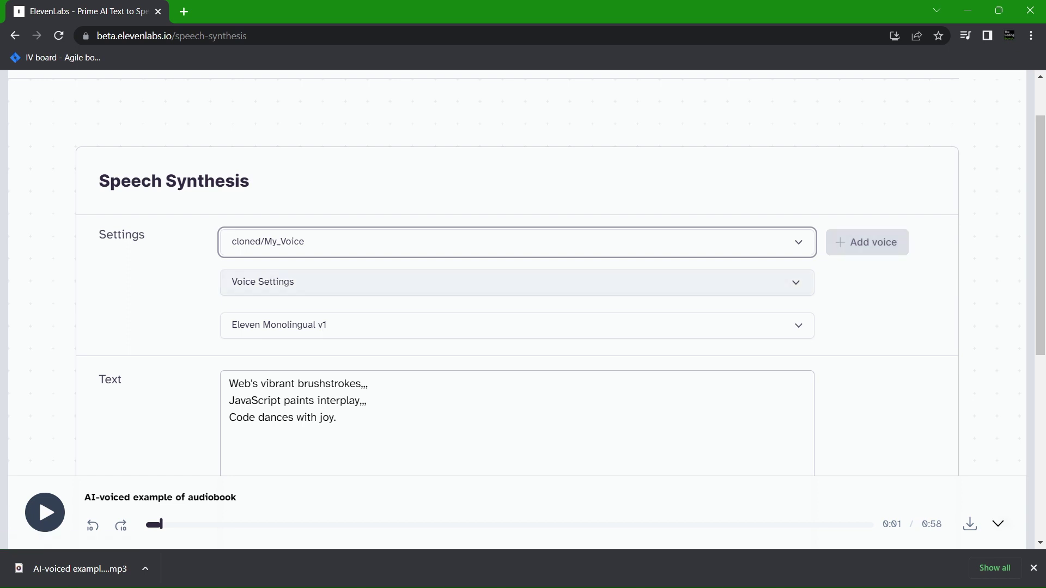
left_click(516, 326)
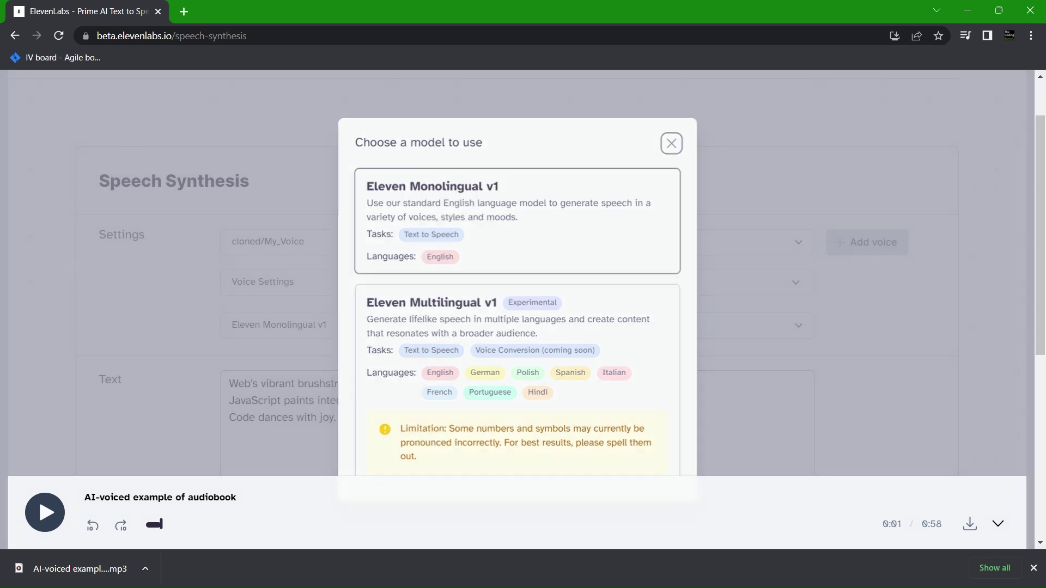
left_click(677, 143)
Step: Open the cloned My_Voice for editing in VoiceLab
scroll(677, 143, "down", 1)
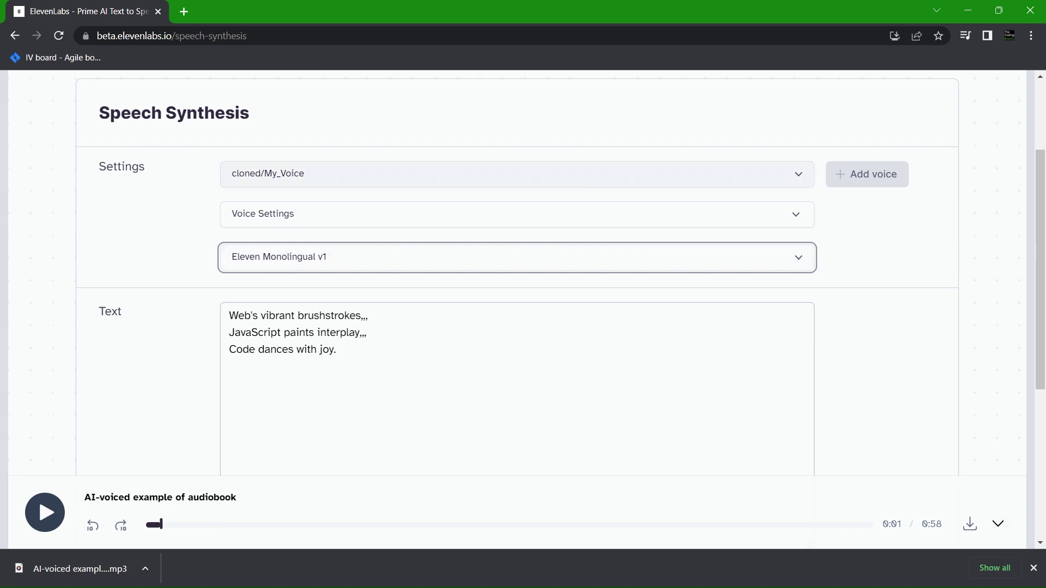
left_click(866, 174)
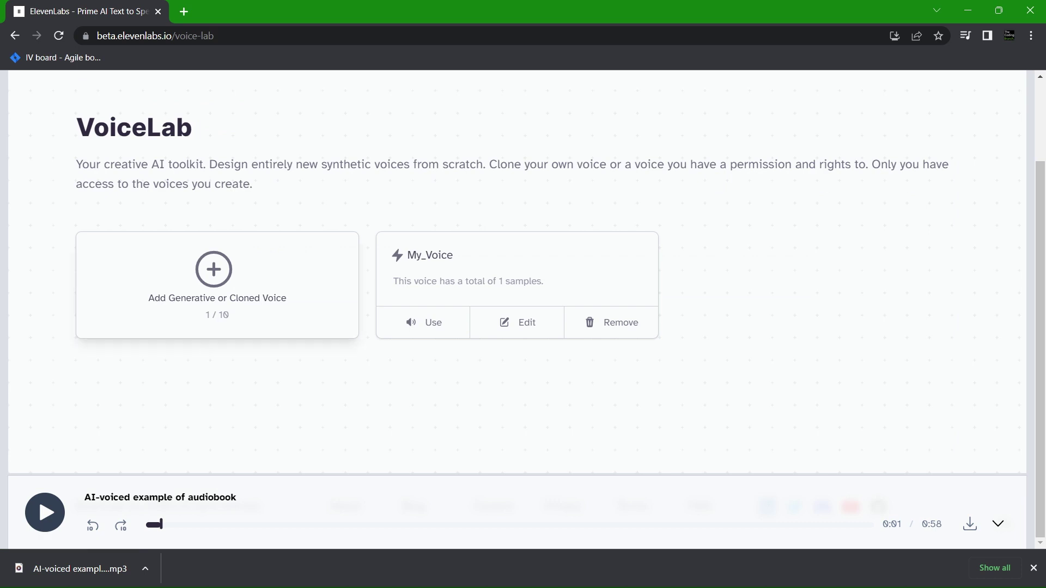
left_click(517, 322)
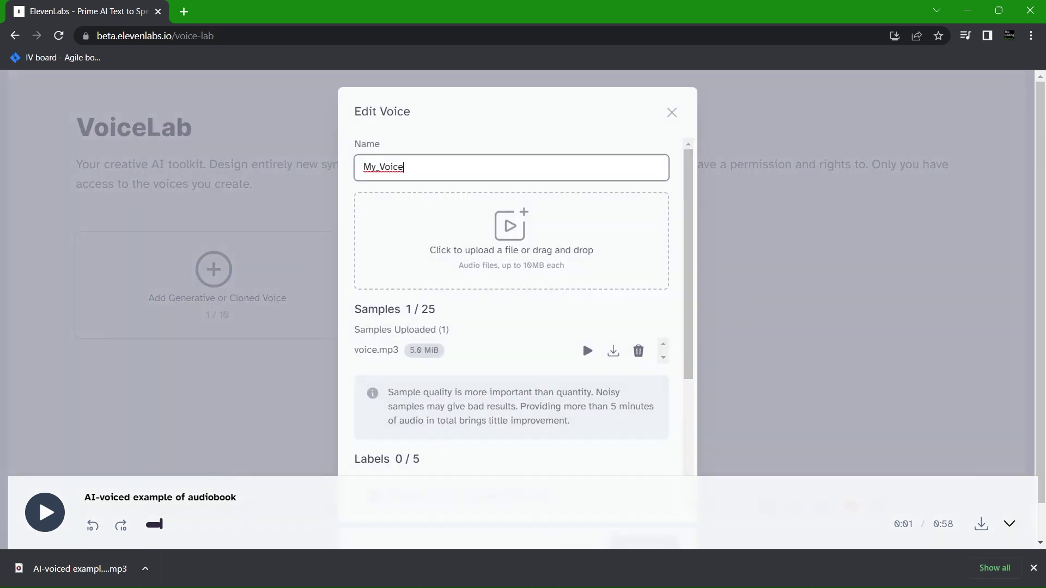
key("ctrl+a")
key("Right")
Step: Try adding voice.wav from the Desktop as a sample for My_Voice, and remove it from the upload list
left_click(511, 241)
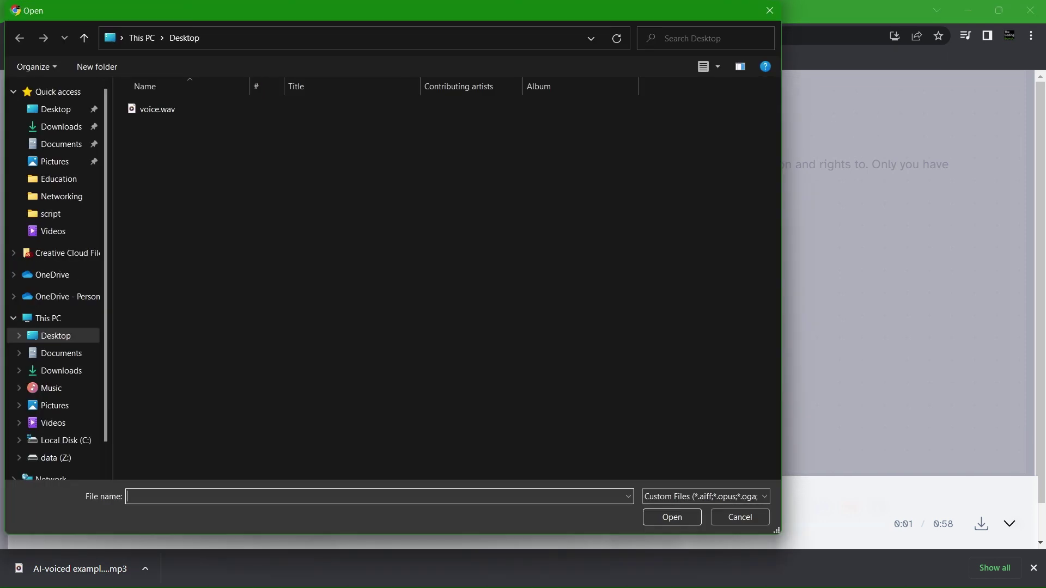
double_click(164, 108)
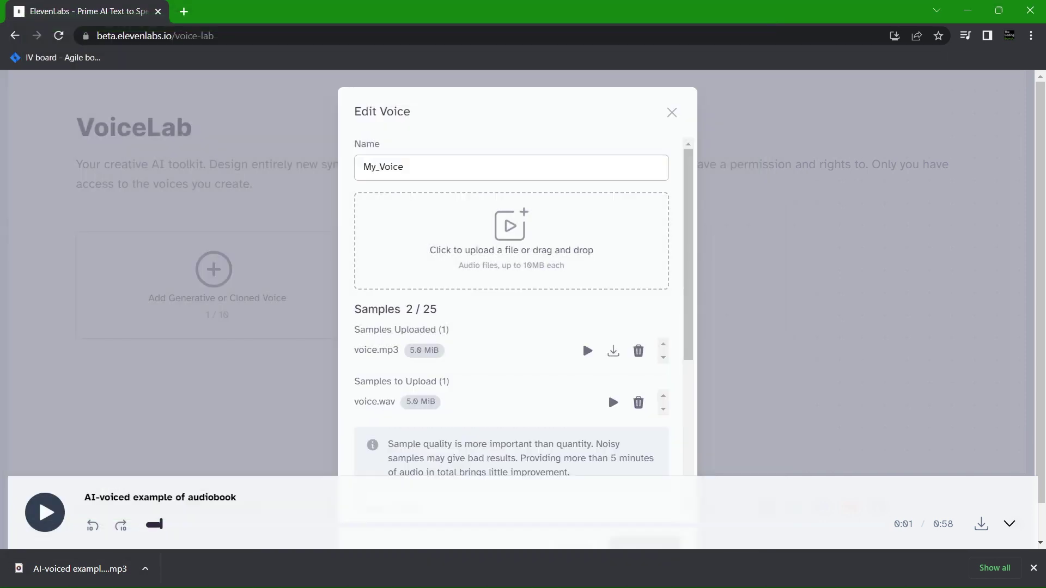
left_click(638, 403)
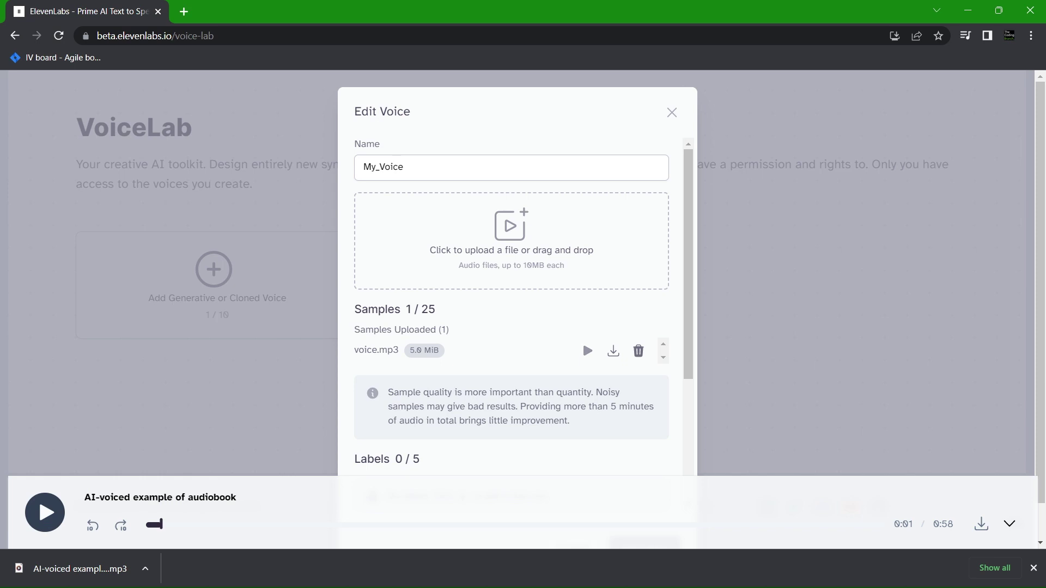
Step: Check the label, description and consent fields of My_Voice and leave the voice editor without saving
scroll(582, 341, "down", 3)
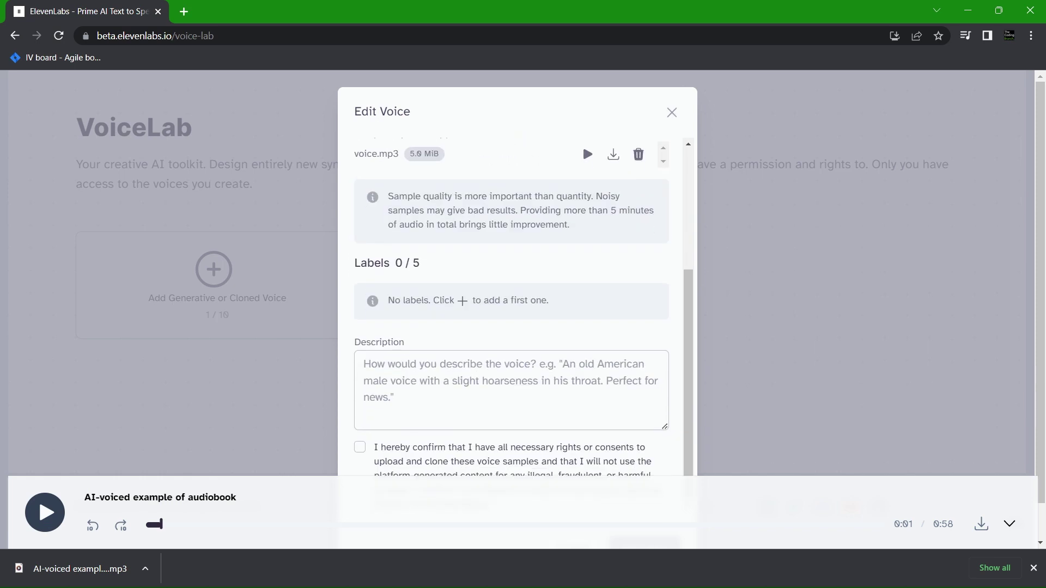
key("Escape")
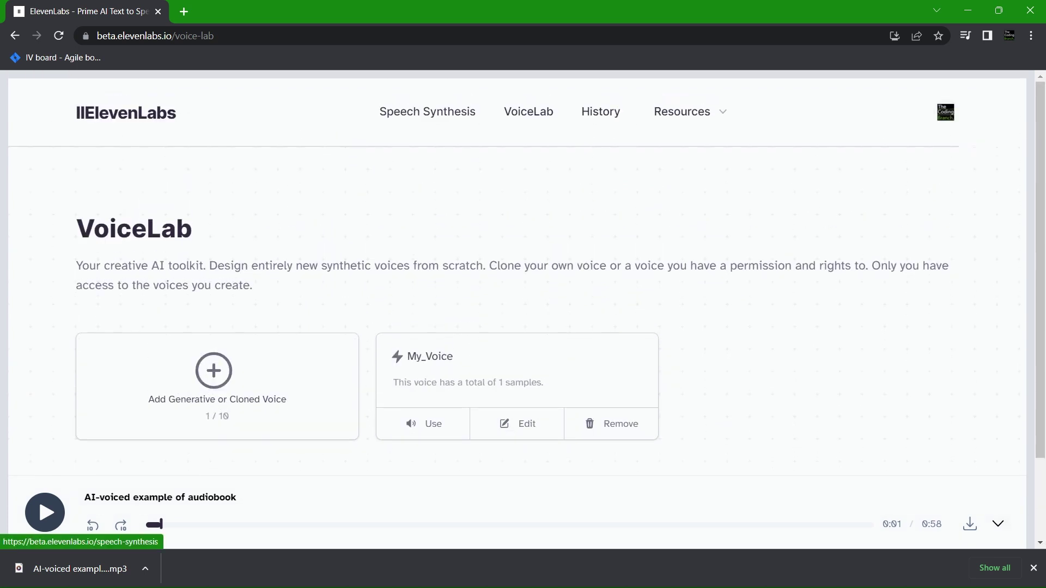
Step: Return to Speech Synthesis and select cloned/My_Voice as the voice
left_click(427, 112)
scroll(518, 272, "down", 3)
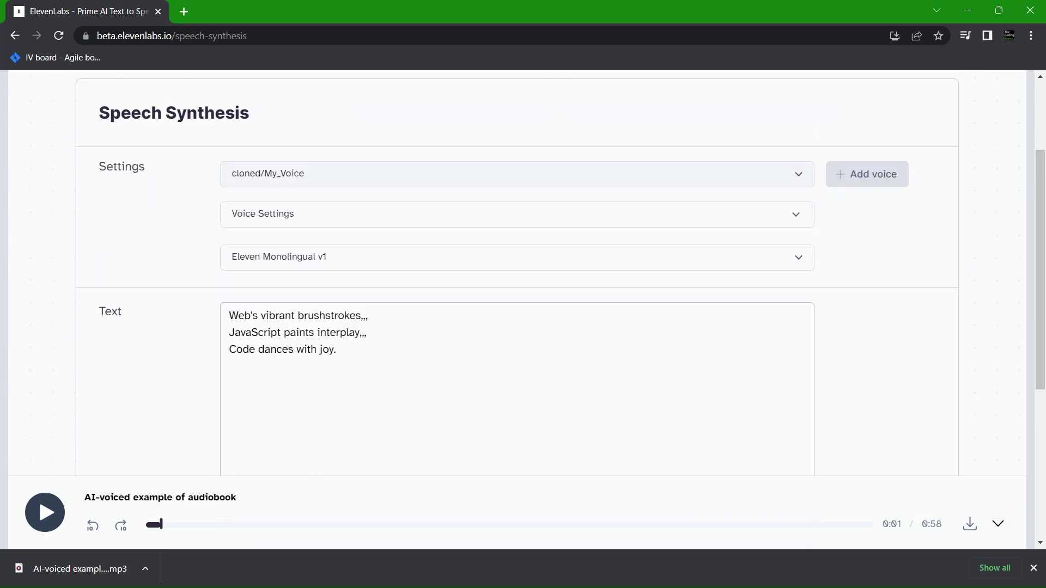
left_click(517, 173)
left_click(517, 204)
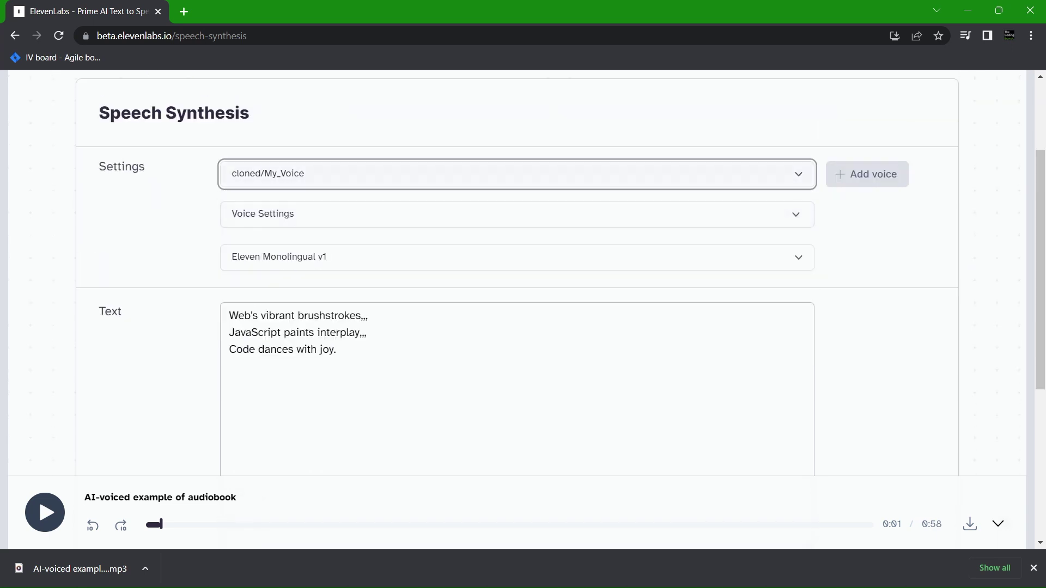
Step: Examine the three-line poem in the speech text line by line, including its trailing commas
left_click_drag(343, 350, 229, 315)
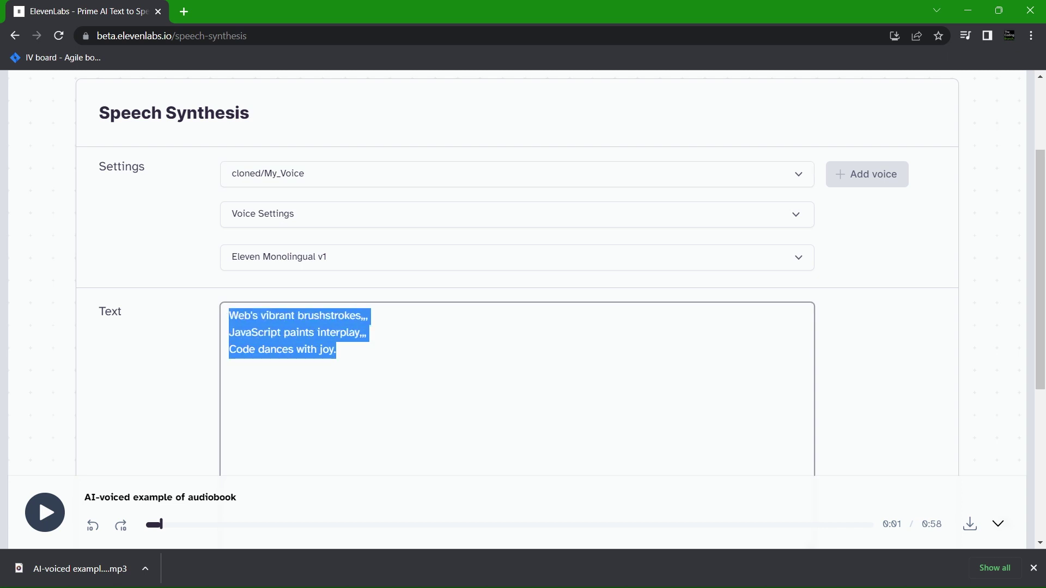
left_click(337, 350)
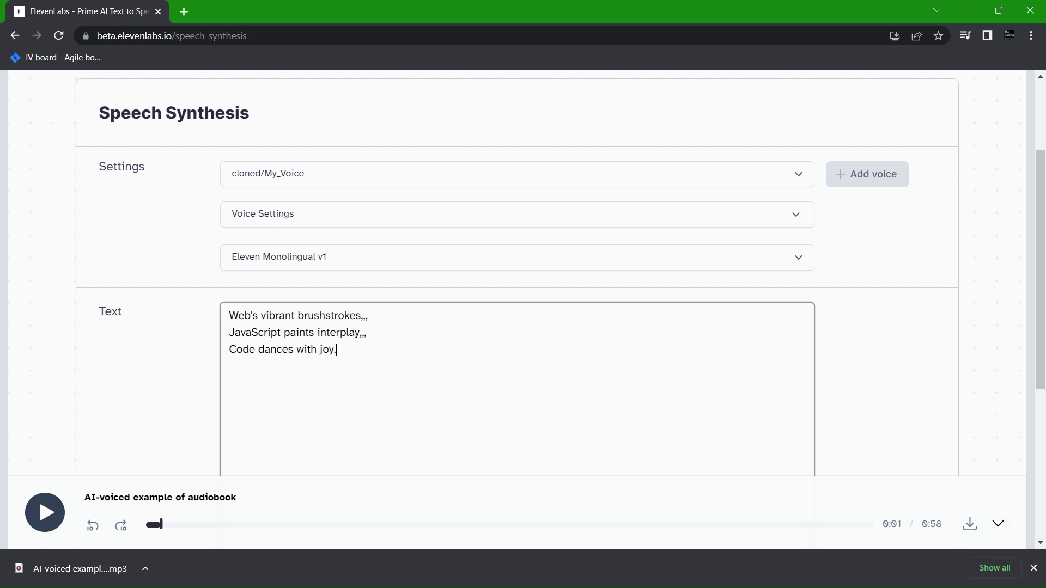
key("shift+Right")
key("shift+Right")
key("shift+Right")
key("shift+Right")
key("shift+Right")
key("shift+Right")
key("shift+Right")
key("shift+Right")
key("shift+Right")
key("shift+Right")
key("shift+Right")
key("shift+Right")
key("shift+Right")
key("shift+Right")
key("shift+Right")
key("shift+Right")
key("shift+Right")
key("shift+Right")
key("shift+Right")
key("shift+Right")
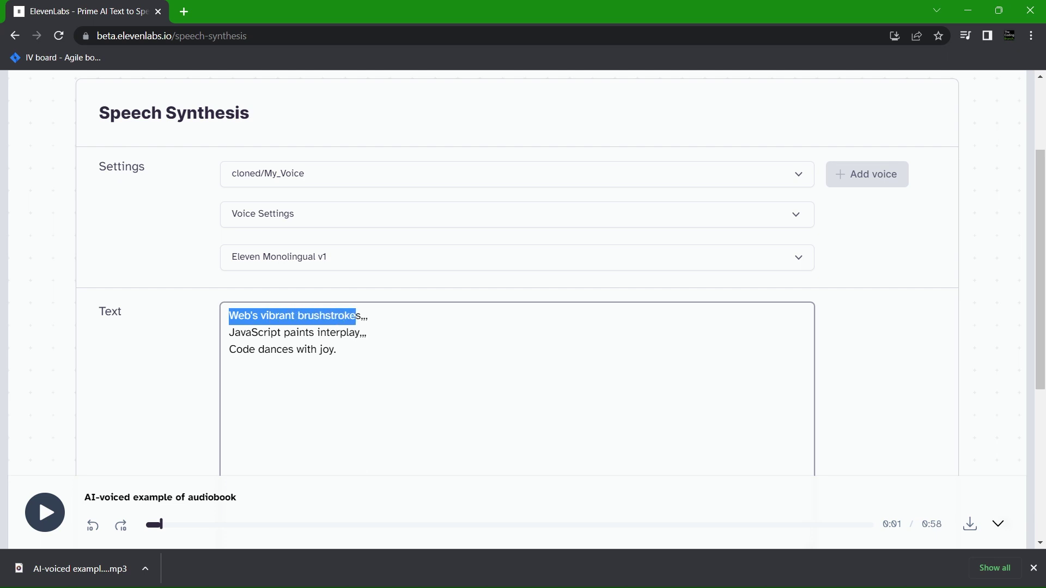
left_click_drag(230, 333, 361, 333)
left_click_drag(229, 350, 336, 349)
key("Right")
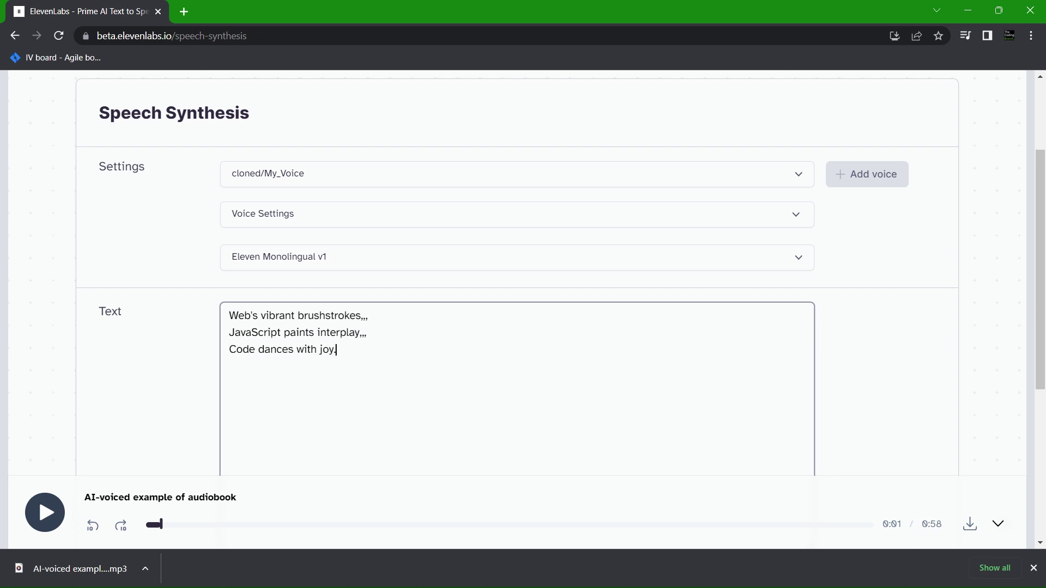